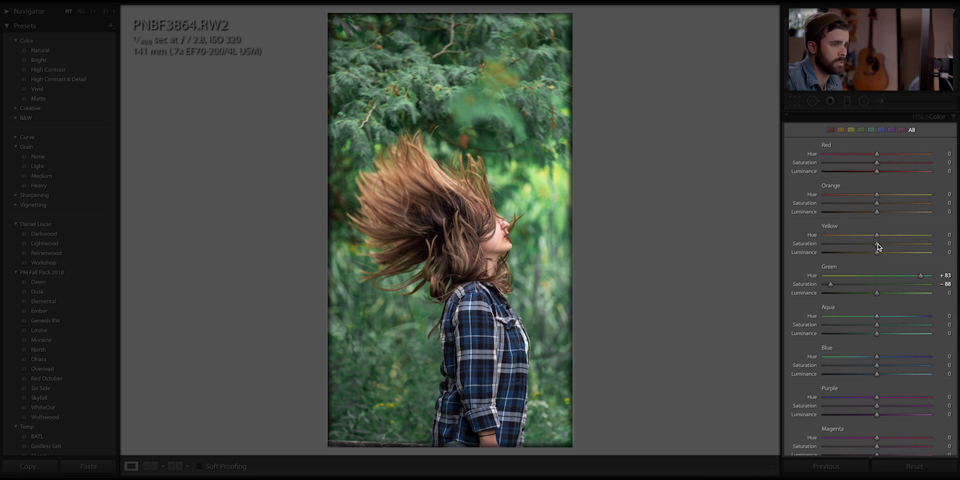
Step: Desaturate, hue-shift and darken the Yellows in HSL, and darken the Greens
drag(877, 244, 843, 245)
drag(877, 235, 934, 247)
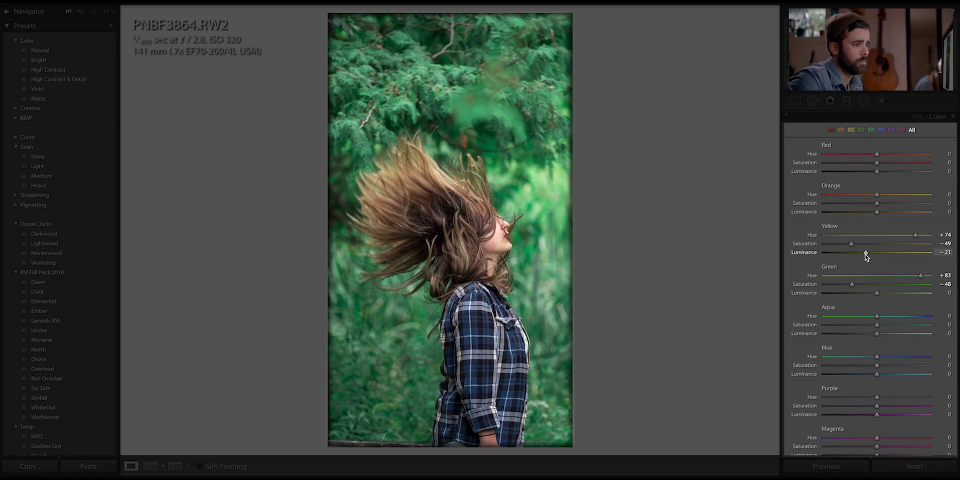
drag(867, 257, 857, 258)
drag(873, 294, 855, 295)
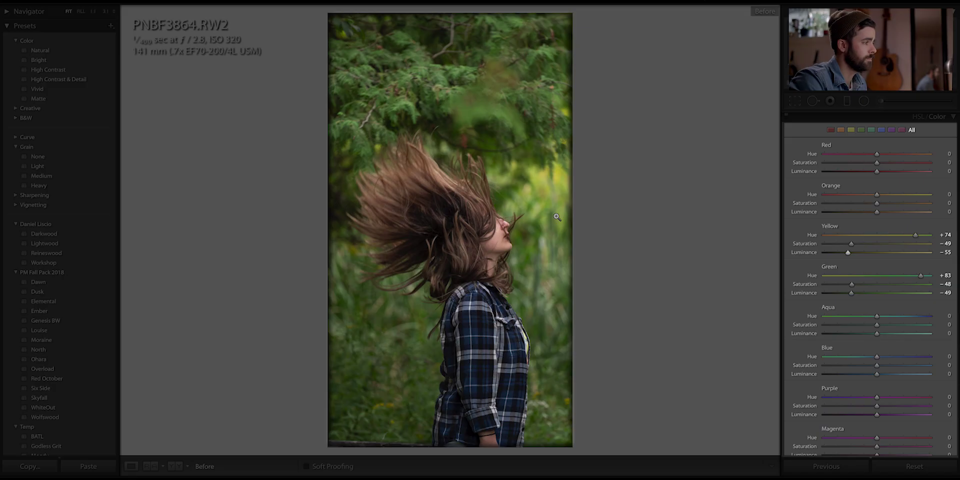
Step: Return Yellow saturation to −50, comparing the edit against the Before view
key(backslash)
key(backslash)
key(backslash)
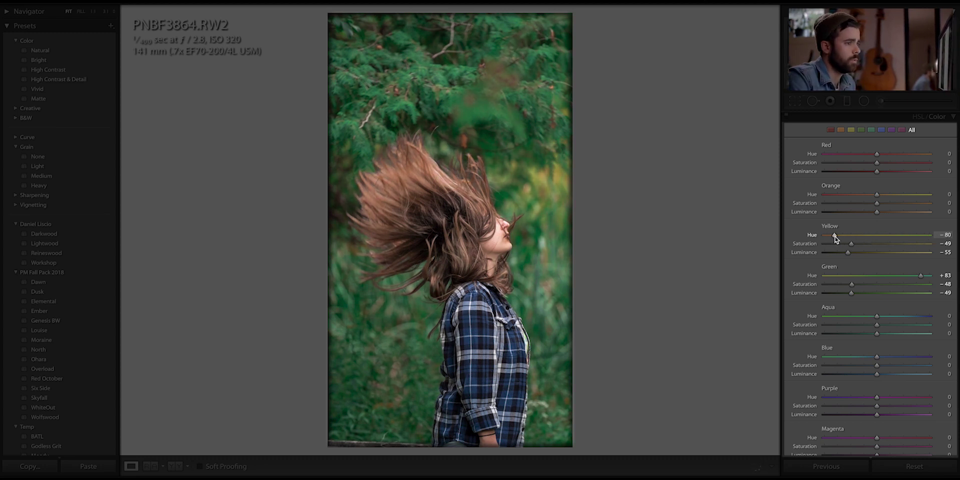
drag(852, 244, 877, 244)
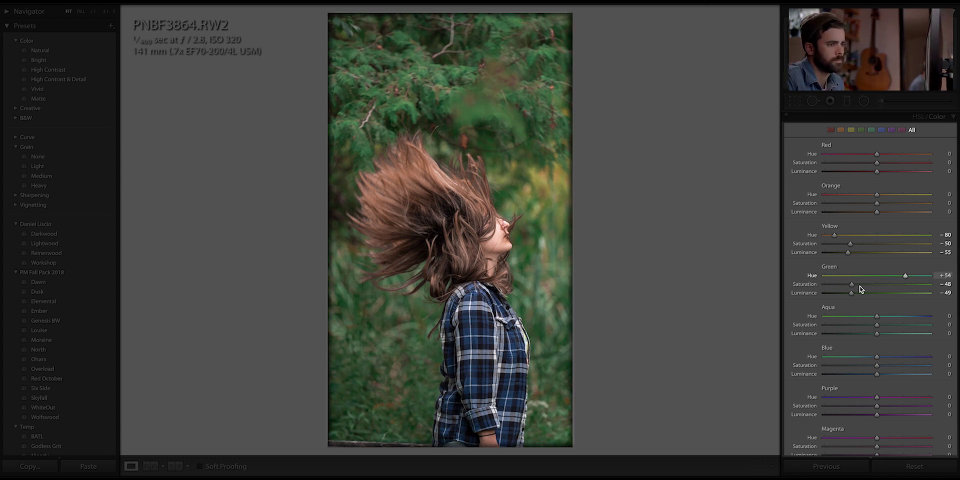
key(backslash)
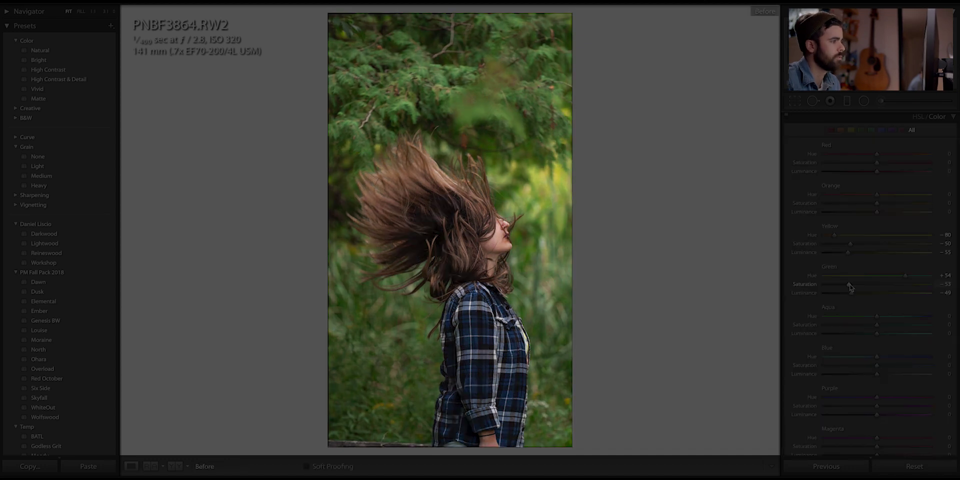
key(backslash)
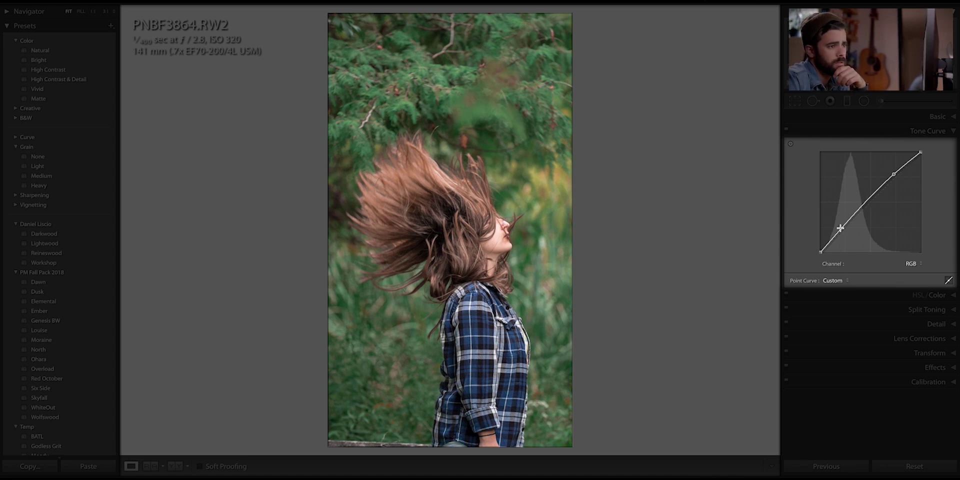
Step: Shape a gentle RGB S-curve (shadows ~24.7/22.4, highlights ~73.7/76.1), toggling it to compare
drag(841, 228, 845, 233)
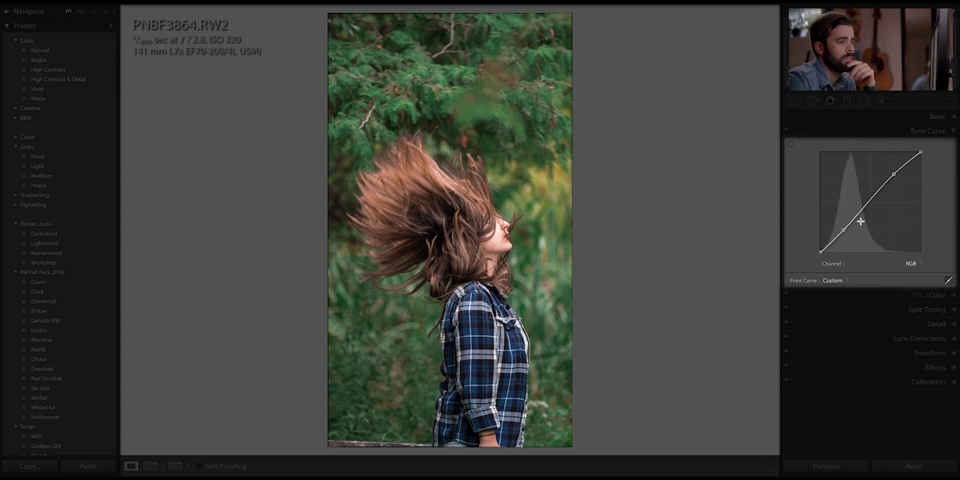
drag(845, 230, 847, 232)
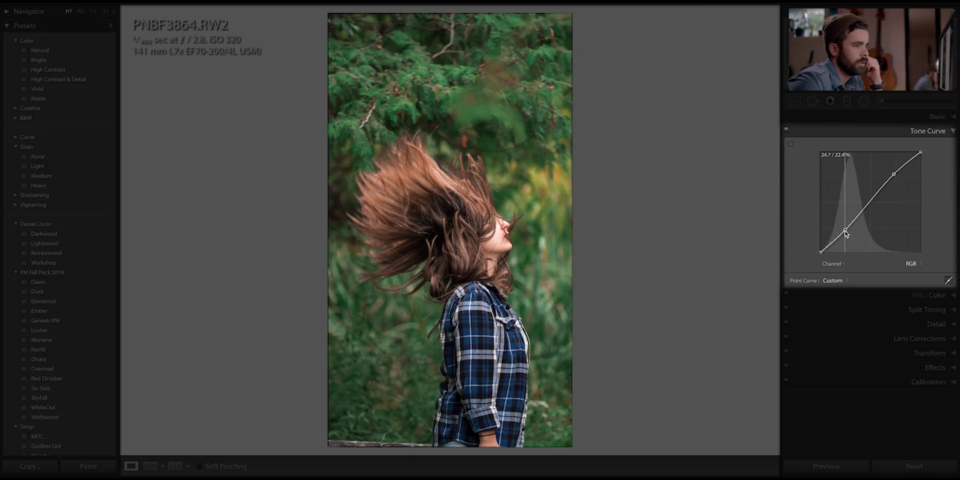
drag(895, 173, 895, 174)
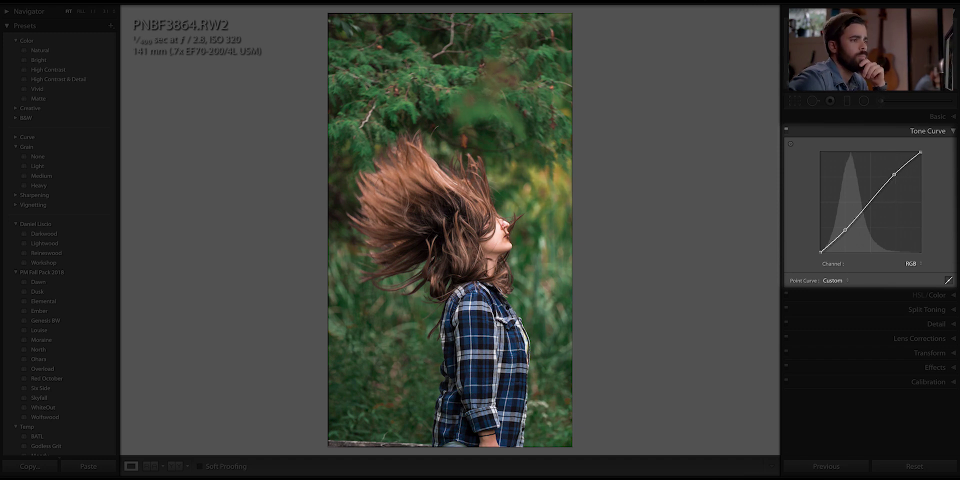
click(787, 131)
click(786, 131)
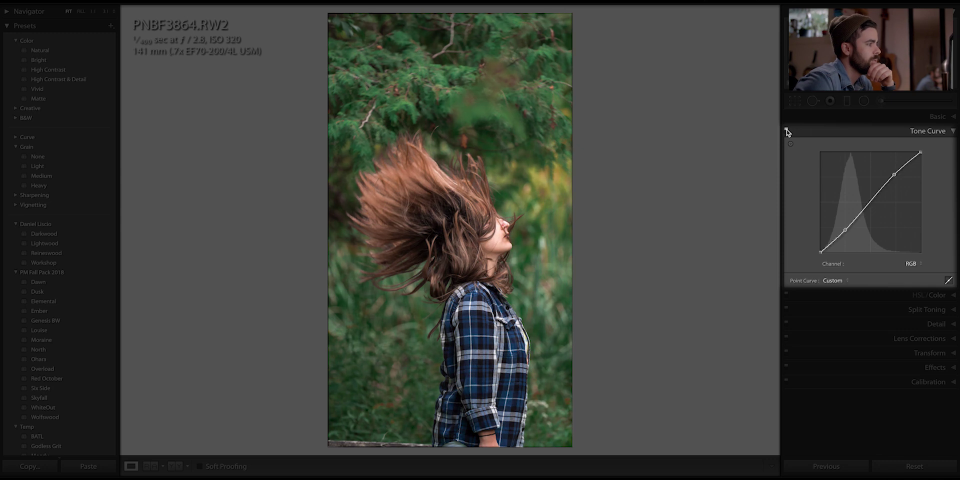
click(786, 130)
click(787, 130)
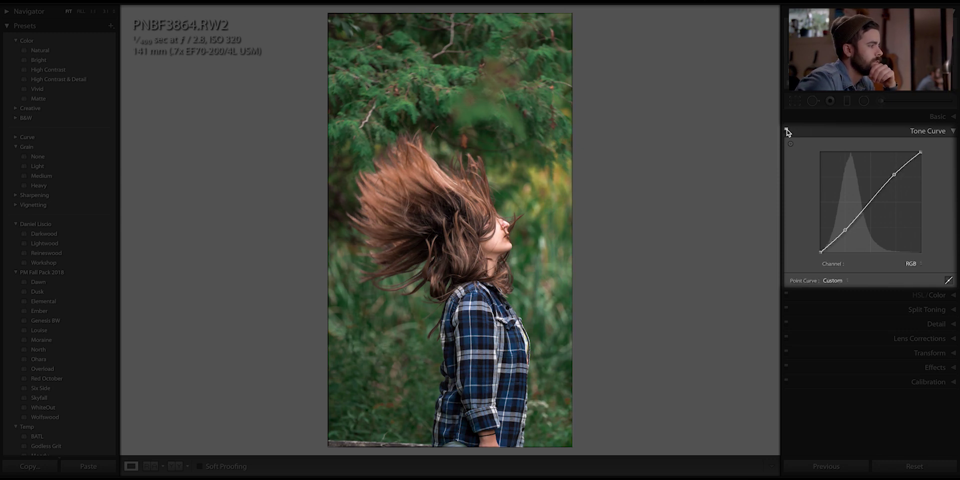
Step: Reset the RGB curve to linear, then lift red highlights and cut red shadows
double_click(894, 175)
double_click(846, 231)
click(914, 263)
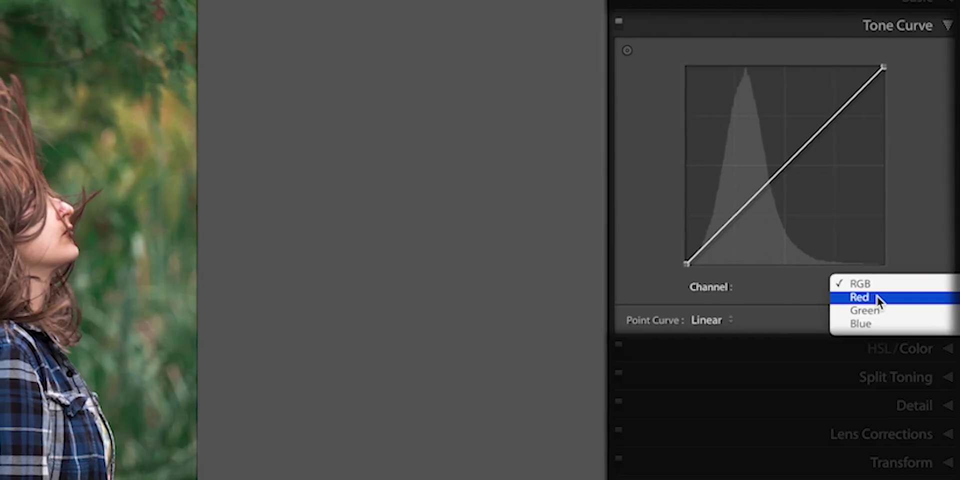
click(878, 297)
click(832, 114)
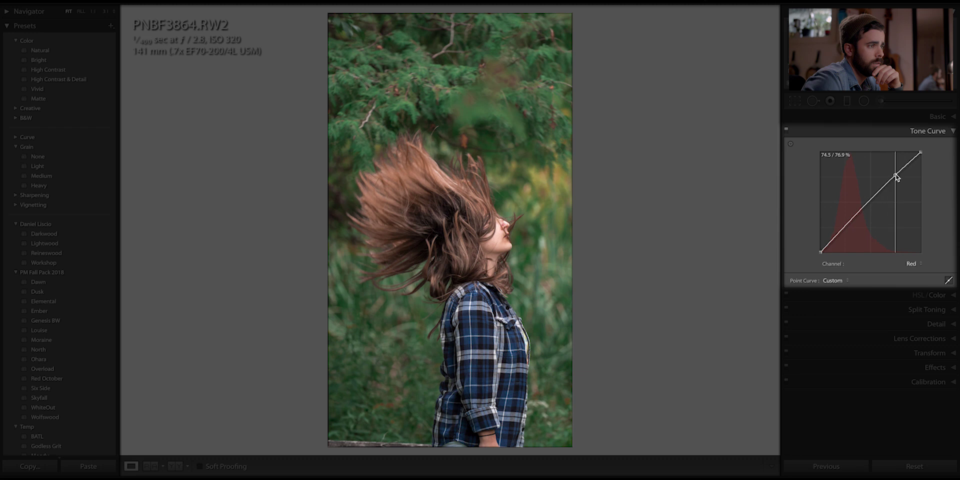
drag(896, 176, 893, 173)
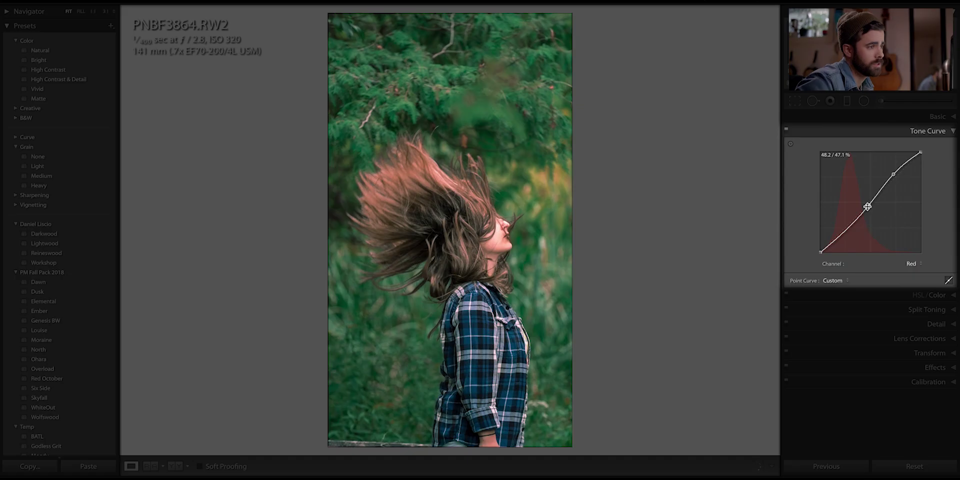
drag(850, 226, 815, 249)
Step: Add two points on the Green channel curve, raising its upper tones
click(911, 263)
click(880, 272)
drag(893, 181, 893, 175)
drag(867, 206, 849, 230)
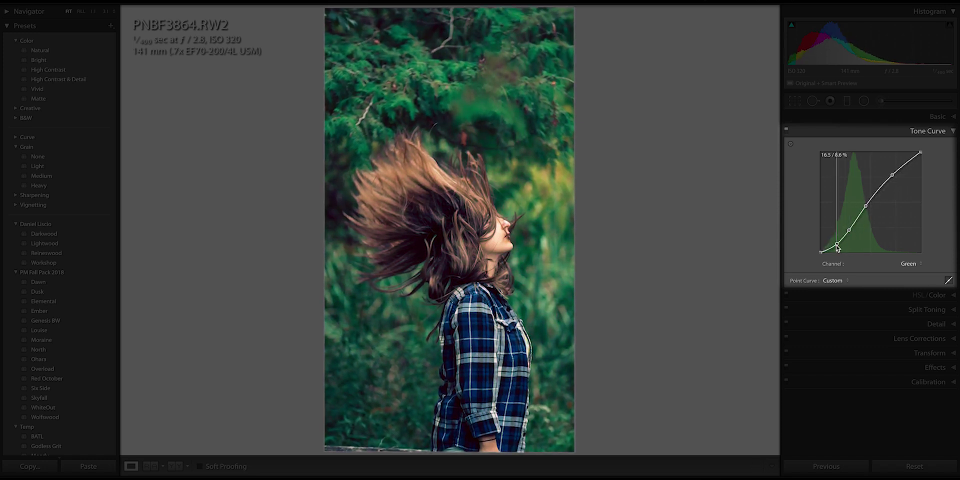
Step: Build an S-curve on the Blue channel, lifting highlights and deepening shadows
click(909, 264)
click(909, 270)
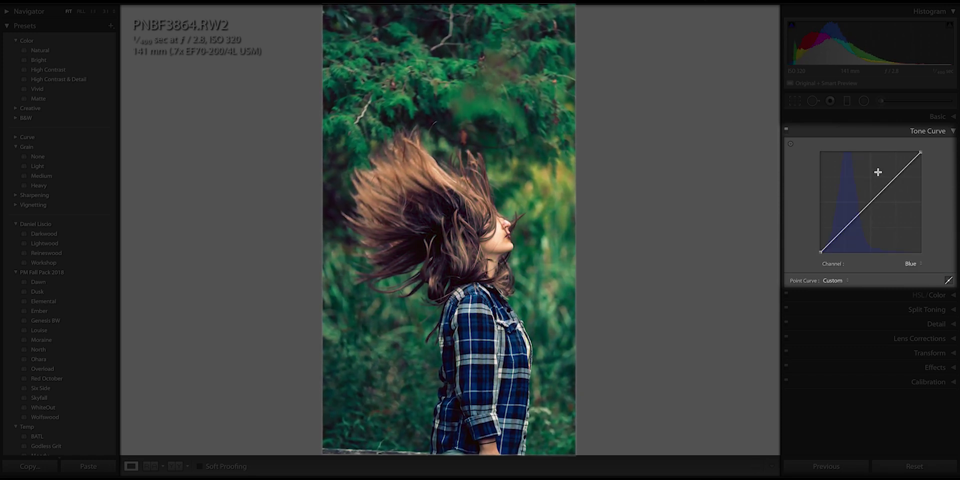
drag(894, 179, 894, 174)
click(868, 204)
click(847, 226)
click(837, 242)
drag(840, 241, 851, 226)
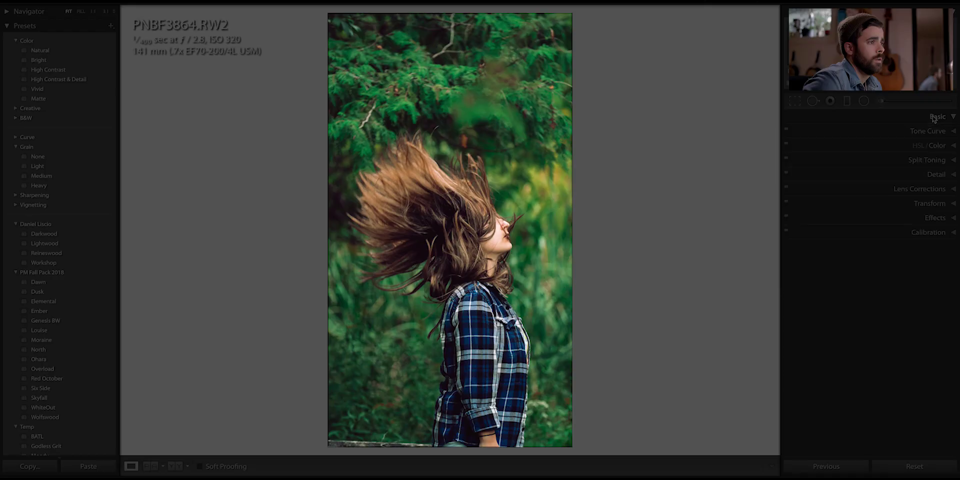
Step: Lower Contrast to −17 in the Basic panel and bring up HSL/Color for the oranges
click(937, 116)
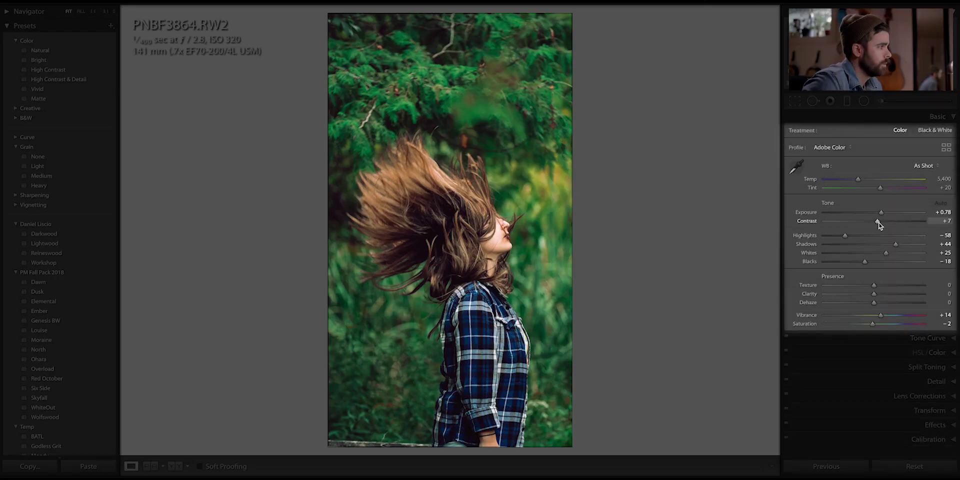
drag(878, 228, 869, 227)
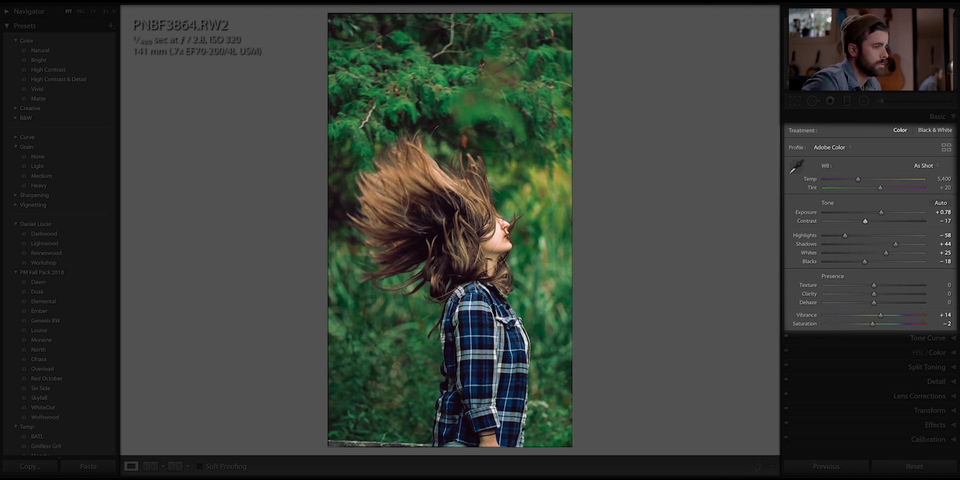
click(929, 352)
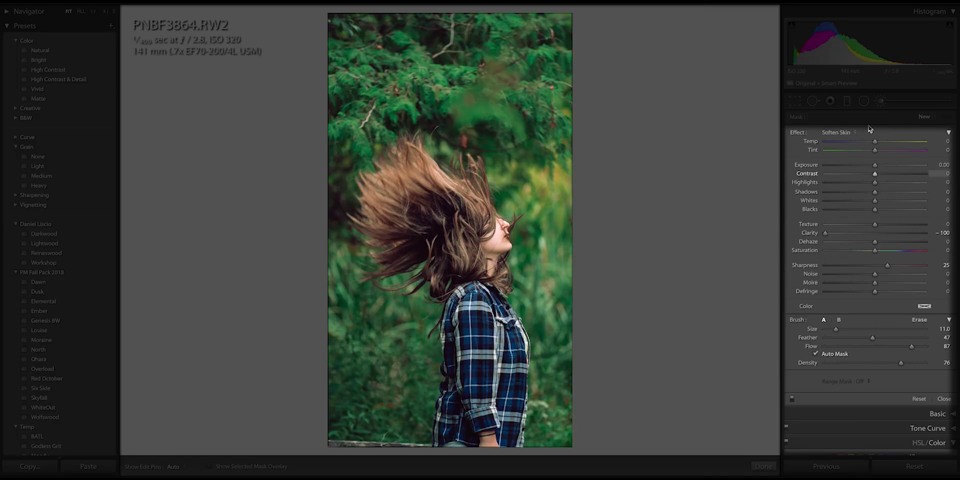
Step: Paint the Facelift brush preset over the flying hair and toggle it to compare
click(841, 133)
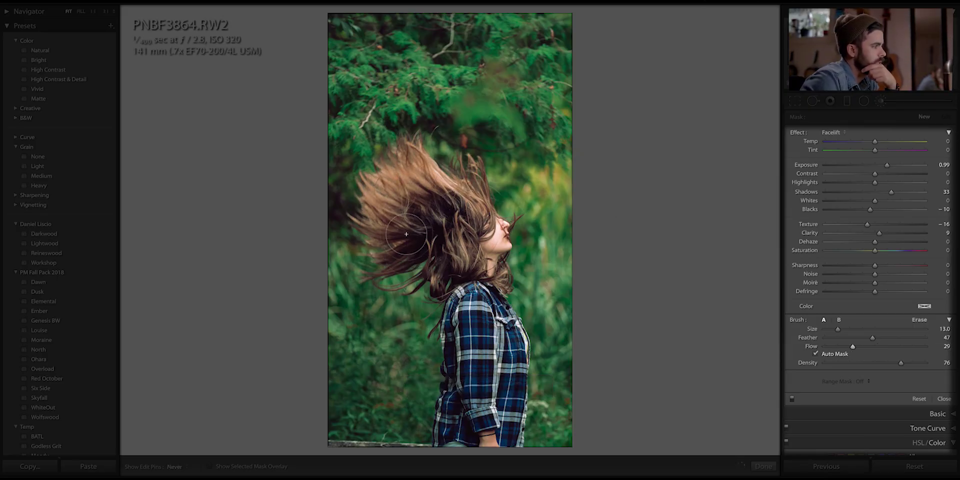
drag(401, 177, 465, 413)
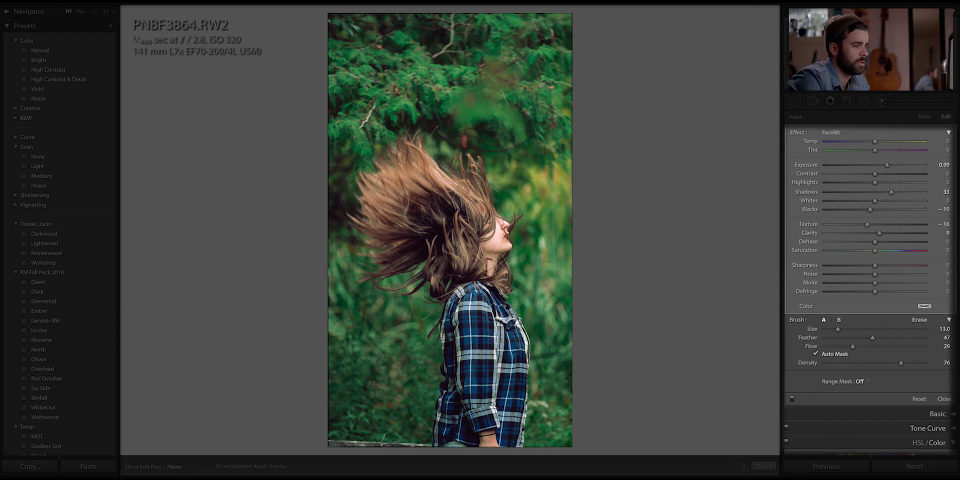
click(792, 400)
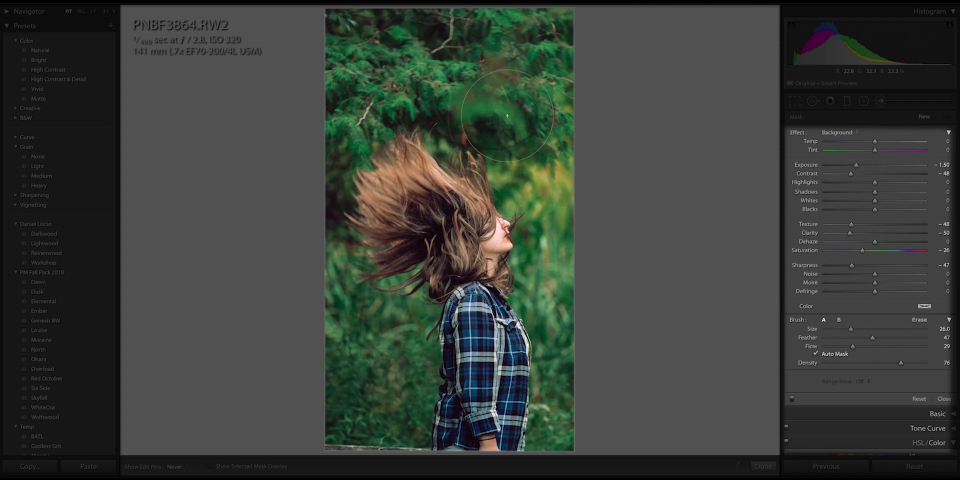
Step: Show, hide and reshow the brush edit pins with H over the painted greenery
key(h)
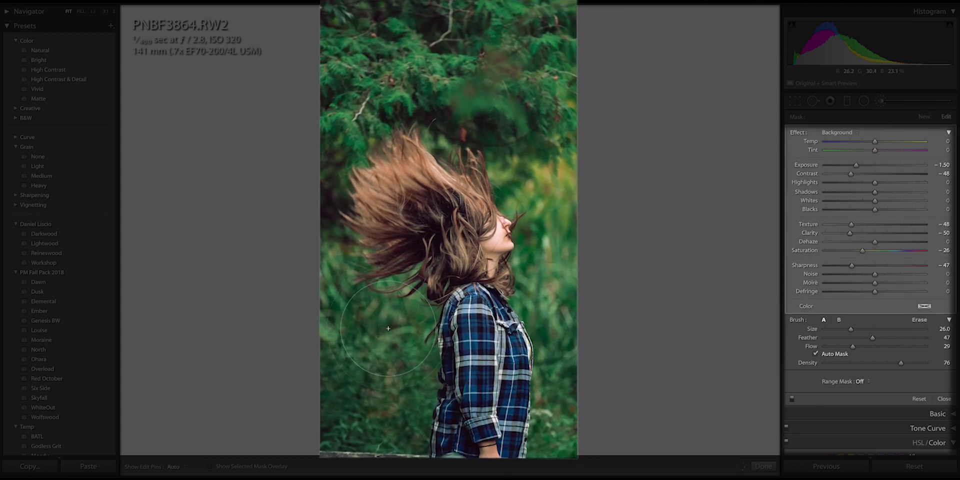
key(h)
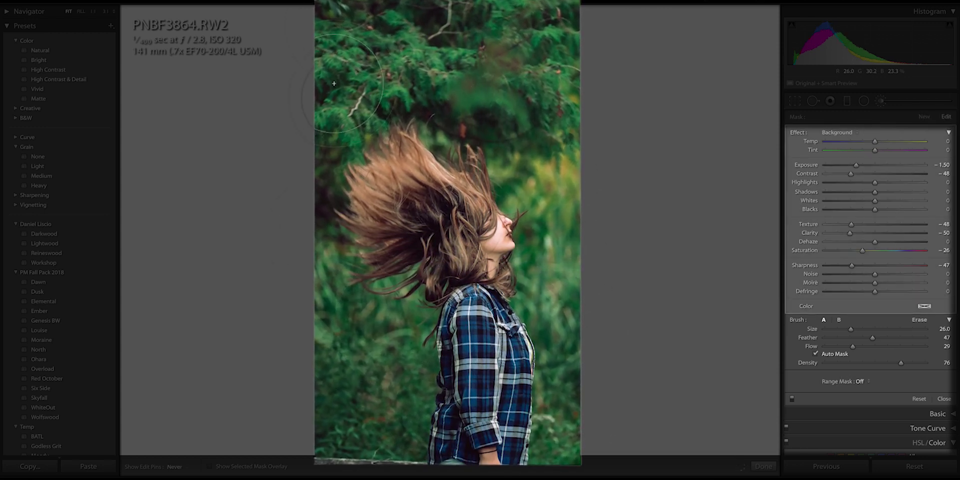
key(h)
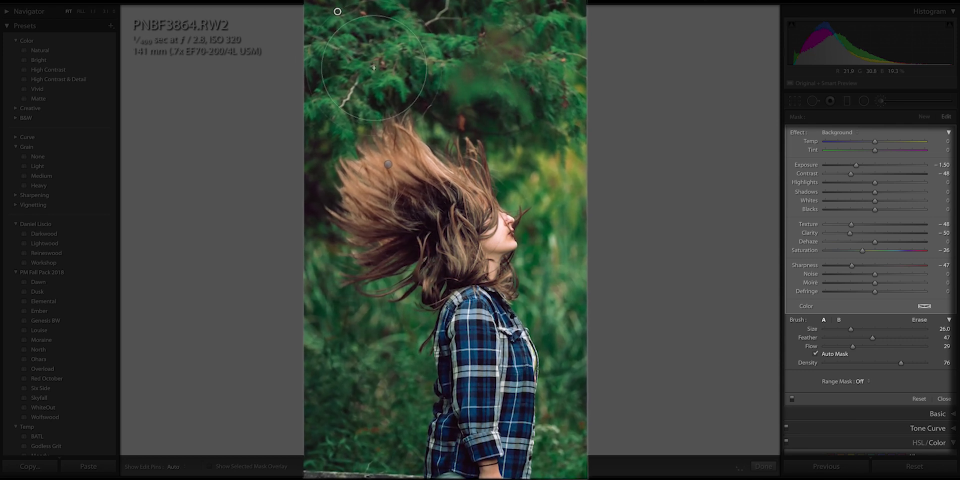
Step: Leave the brush for the colour settings and expand the Calibration panel
click(874, 106)
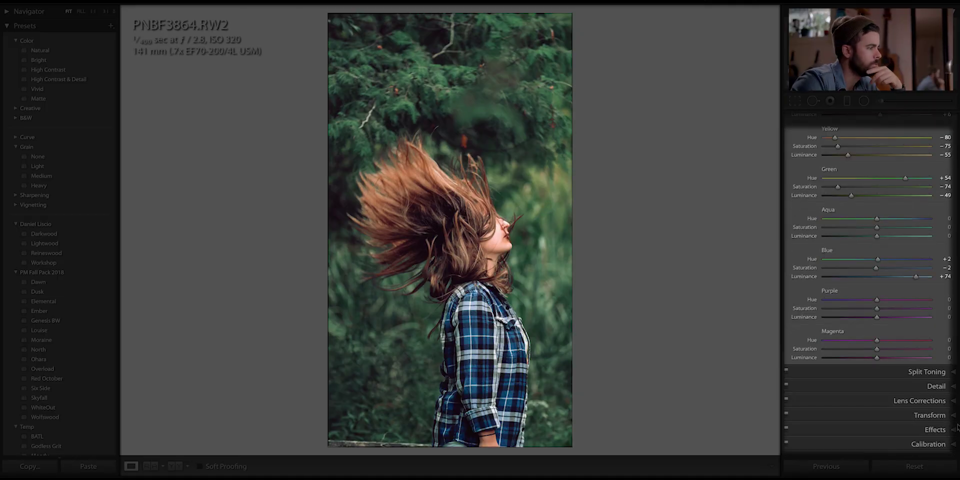
click(926, 445)
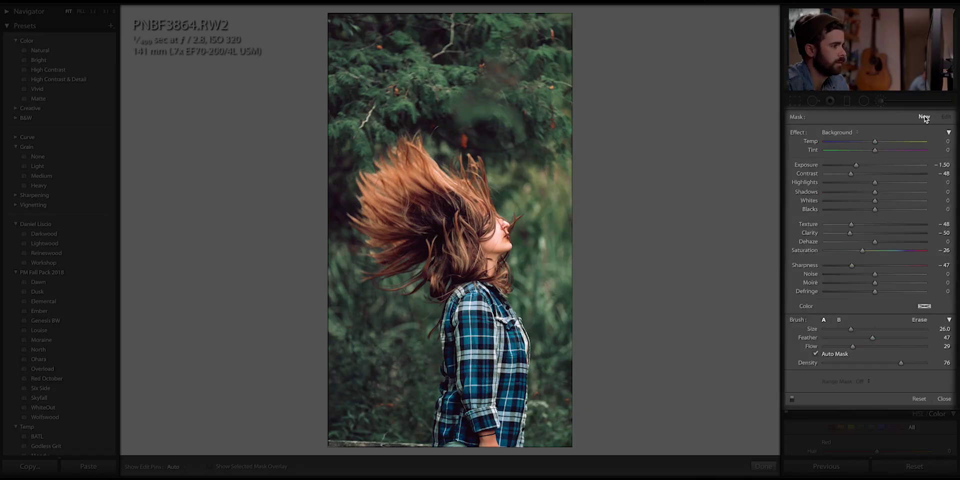
Step: Zoom to 1:1 on the face, select the nose adjustment pin and hide pins
key(z)
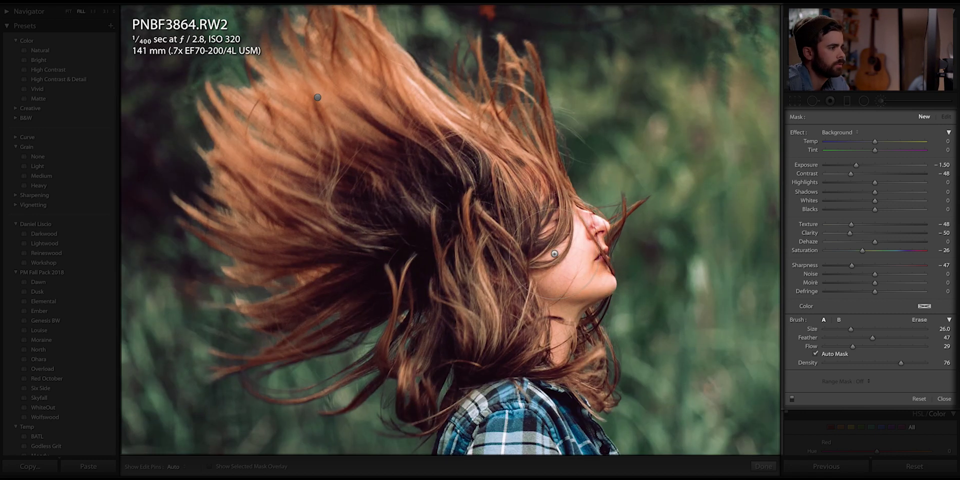
scroll(643, 254, down, 5)
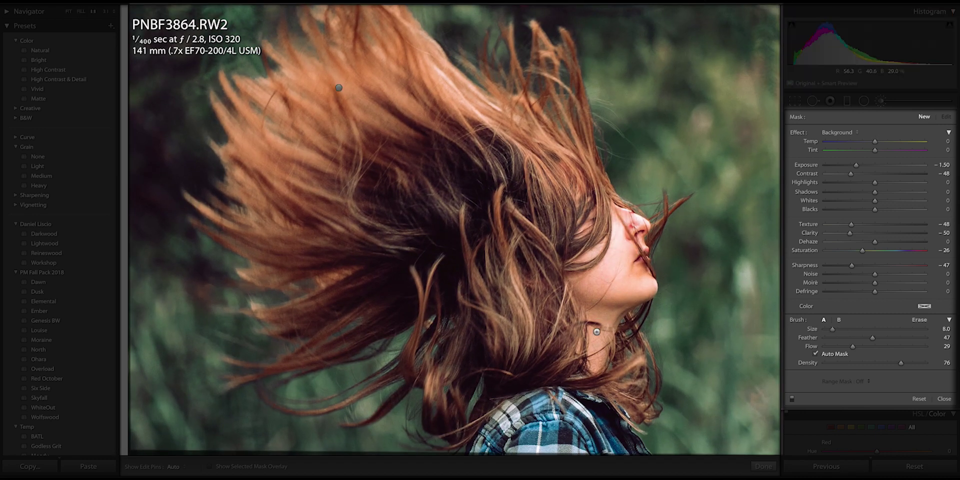
click(635, 228)
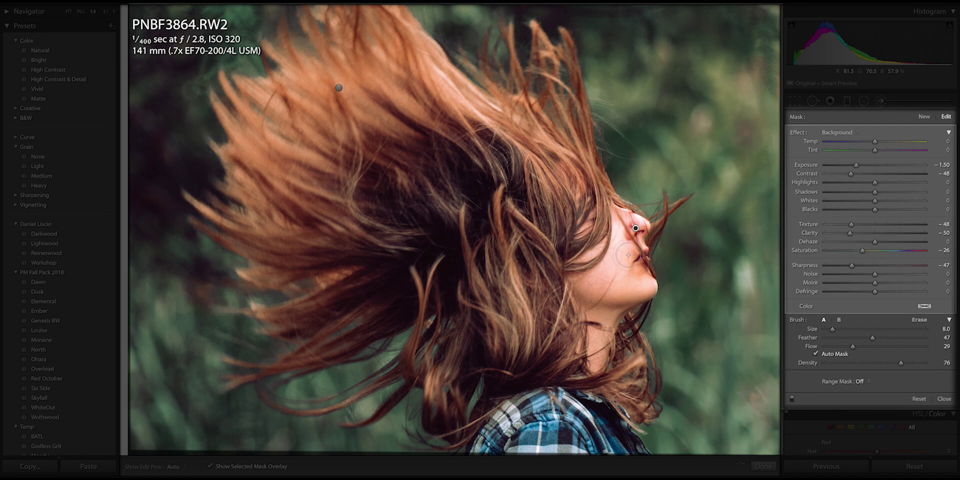
key(h)
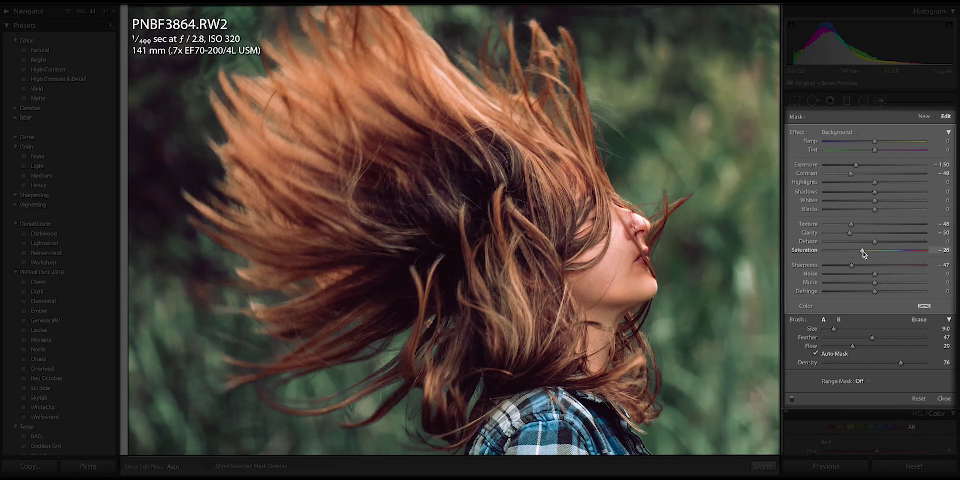
Step: Reset Texture, Clarity and Exposure to 0, lower Saturation to −57, and zoom out
double_click(851, 224)
double_click(851, 233)
double_click(856, 165)
drag(848, 253, 845, 252)
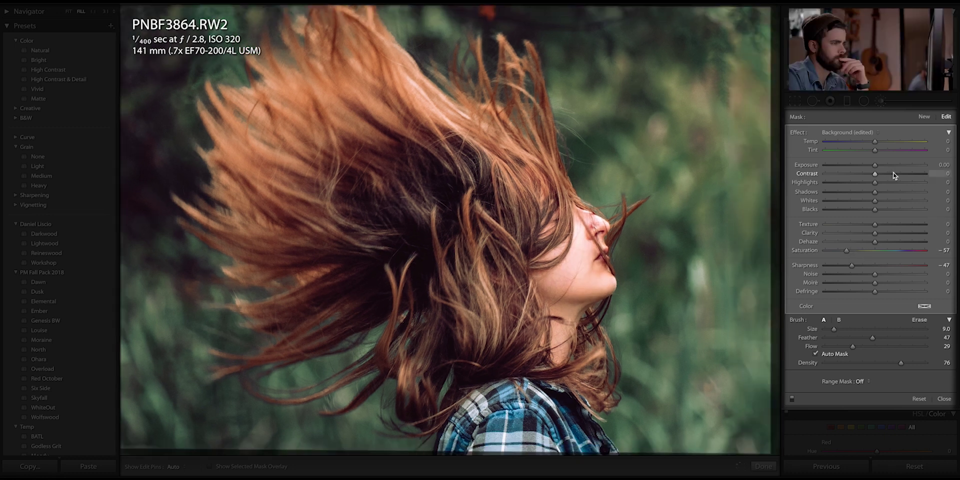
key(z)
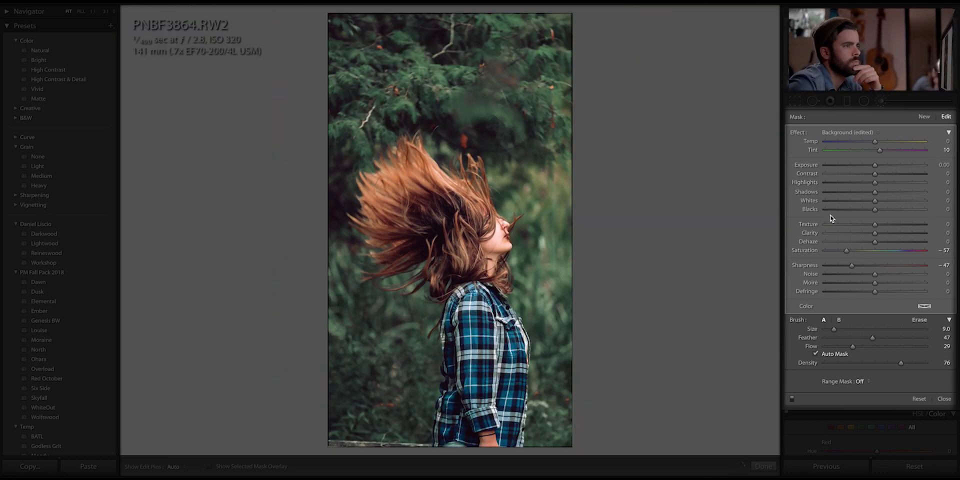
Step: Cool the overall white balance slightly with Temp, then select the face adjustment pin
key(k)
key(ctrl+1)
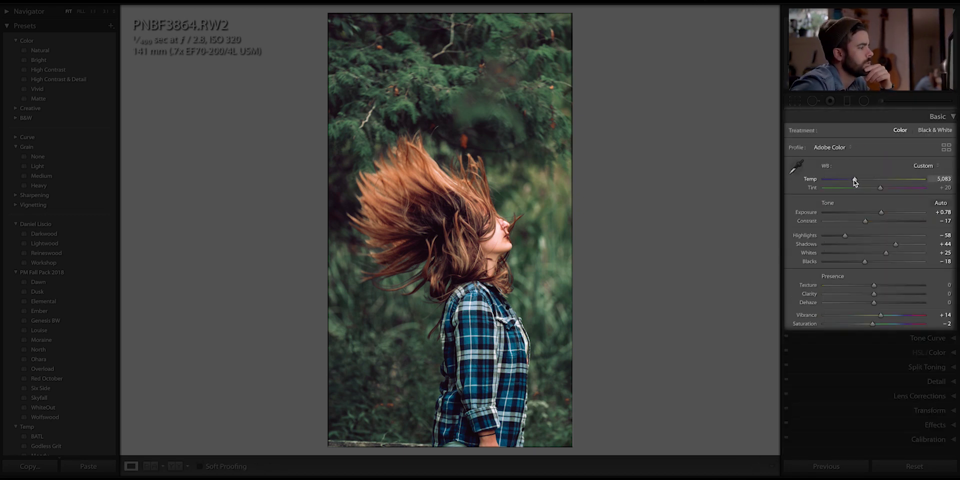
drag(853, 180, 847, 180)
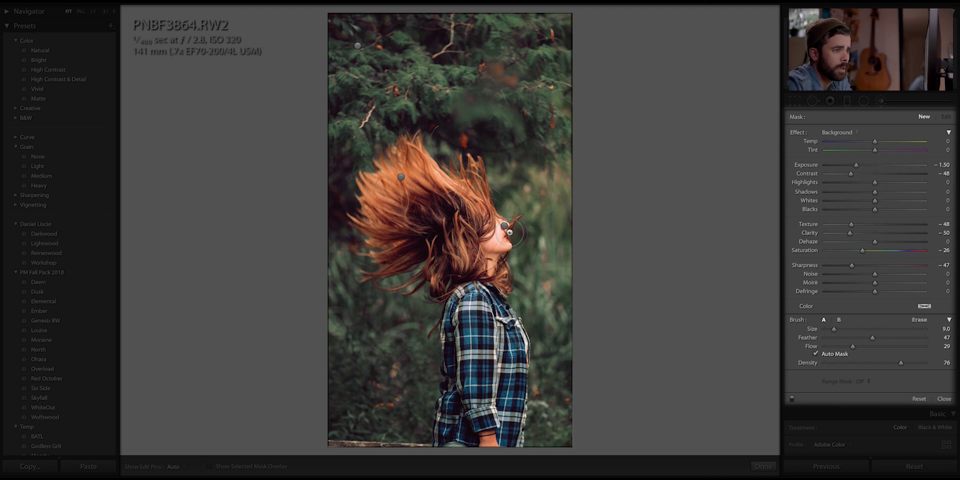
click(505, 228)
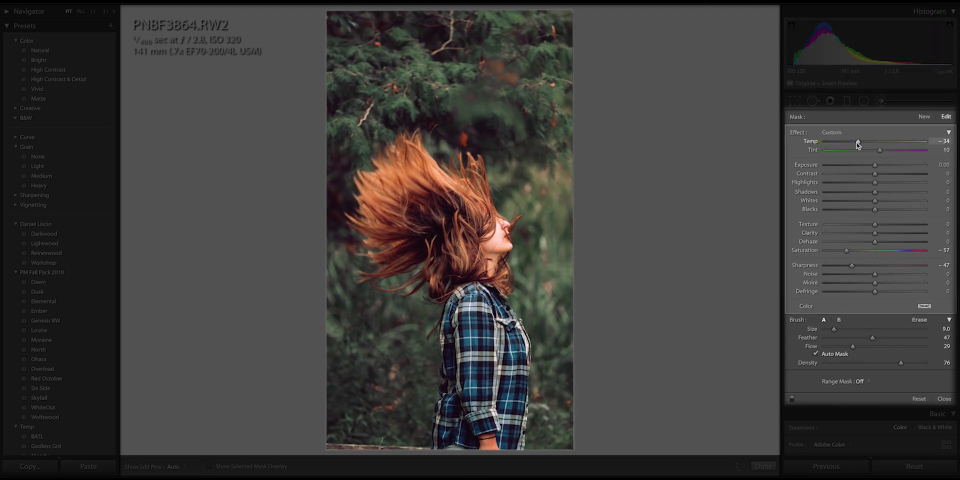